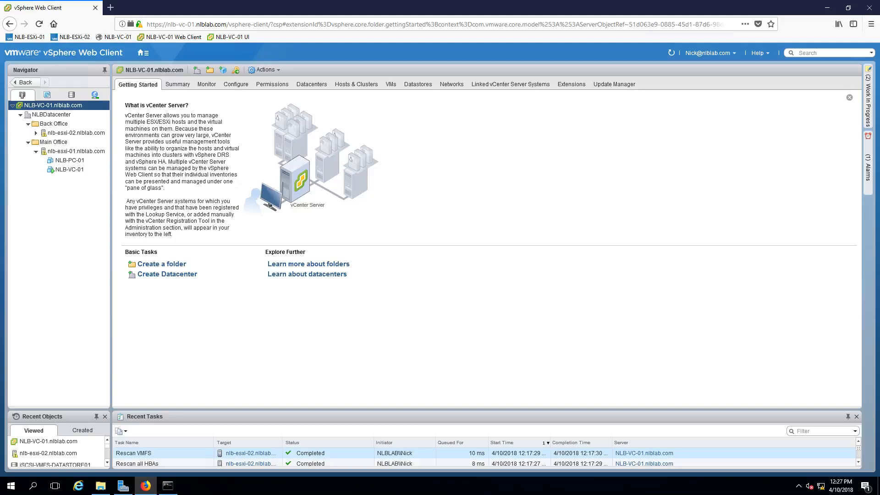
View the datastores configured on host nlb-esxi-02 and those listed for the vCenter Server NLB-VC-01.
{"action": "left_click", "coordinate": [80, 134]}
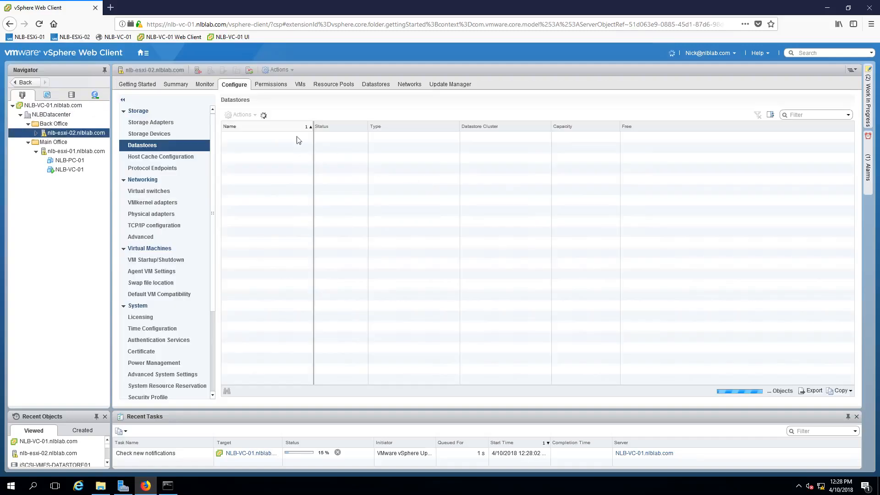
{"action": "left_click", "coordinate": [242, 88]}
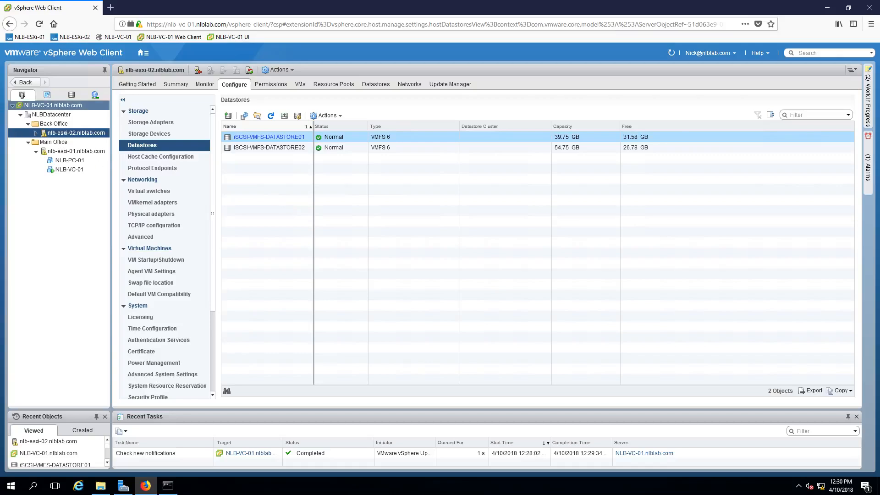
{"action": "left_click", "coordinate": [59, 106]}
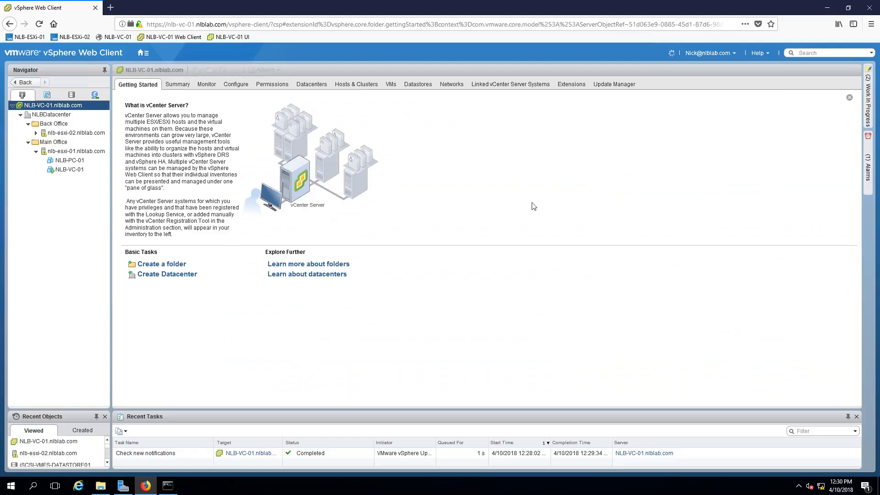
{"action": "left_click", "coordinate": [423, 86]}
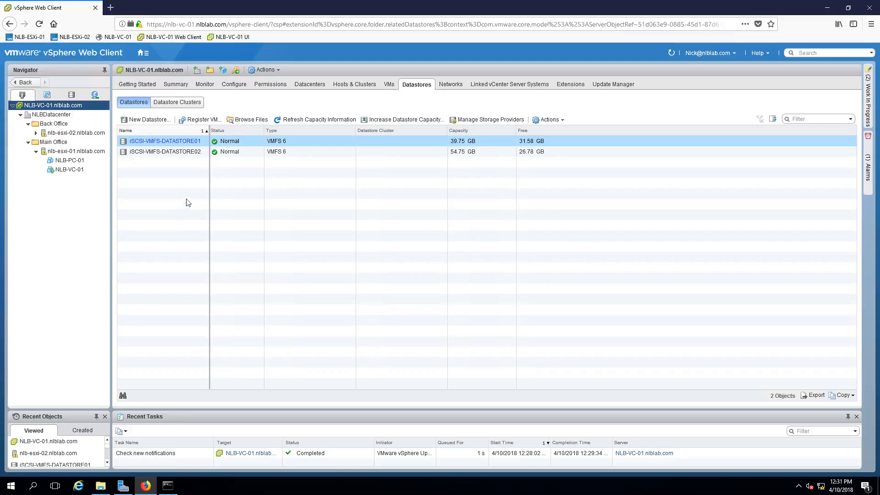
Start a new datastore placed in NLBDatacenter and choose VMFS as its type.
{"action": "left_click", "coordinate": [148, 121]}
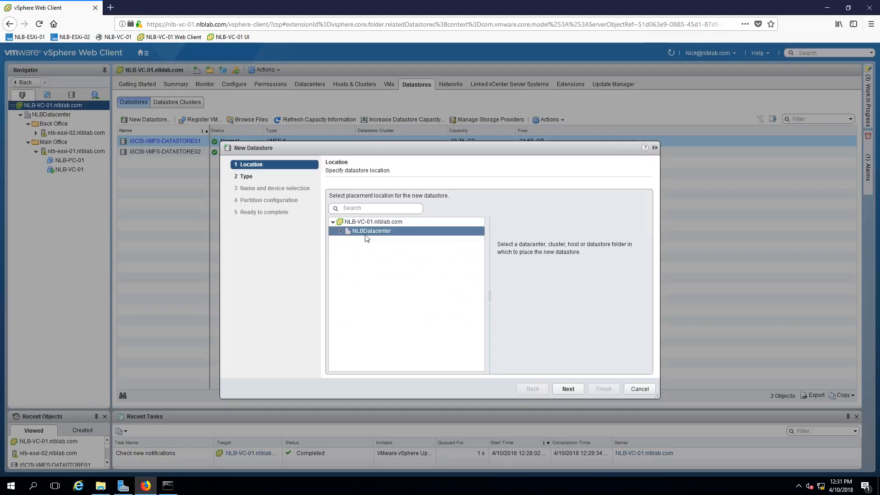
{"action": "left_click", "coordinate": [366, 235]}
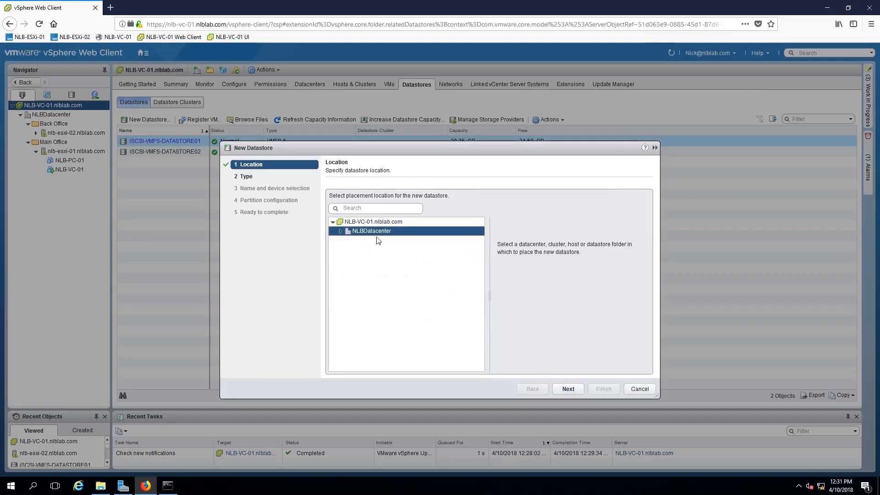
{"action": "left_click", "coordinate": [568, 390]}
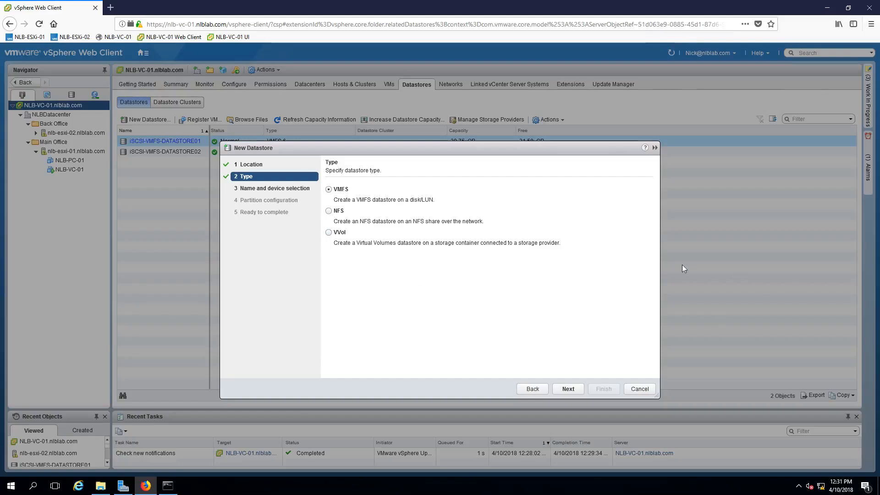
{"action": "left_click", "coordinate": [571, 392]}
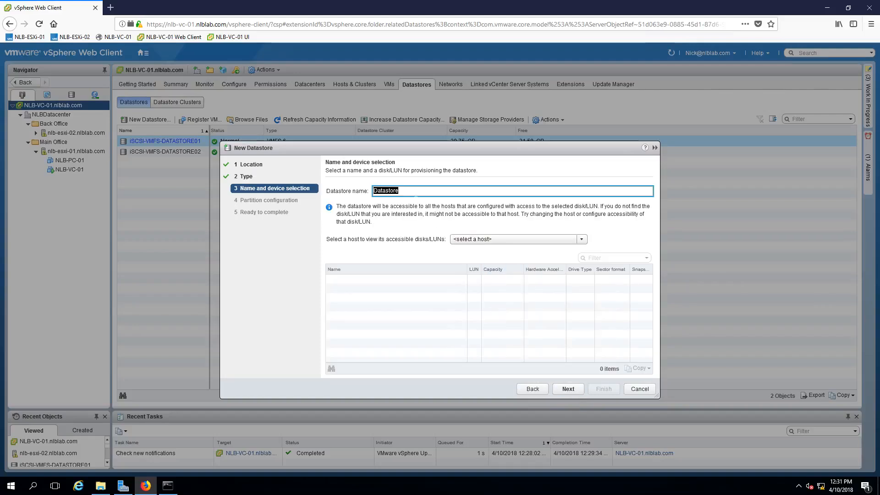
Name the new datastore iSCSI-VMFS-DATASTORE3.
{"action": "left_click", "coordinate": [426, 191]}
{"action": "key", "text": "ctrl+a"}
{"action": "key", "text": "End"}
{"action": "key", "text": "shift+Left"}
{"action": "key", "text": "shift+Left"}
{"action": "key", "text": "shift+Left"}
{"action": "key", "text": "shift+Left"}
{"action": "key", "text": "shift+Left"}
{"action": "key", "text": "shift+Home"}
{"action": "key", "text": "BackSpace"}
{"action": "type", "text": "iSCSI"}
{"action": "type", "text": "-VMFS-DATASTORE"}
Compare the disks accessible to nlb-esxi-01 and nlb-esxi-02, and check the iSCSI virtual disks in Server Manager.
{"action": "left_click", "coordinate": [557, 240]}
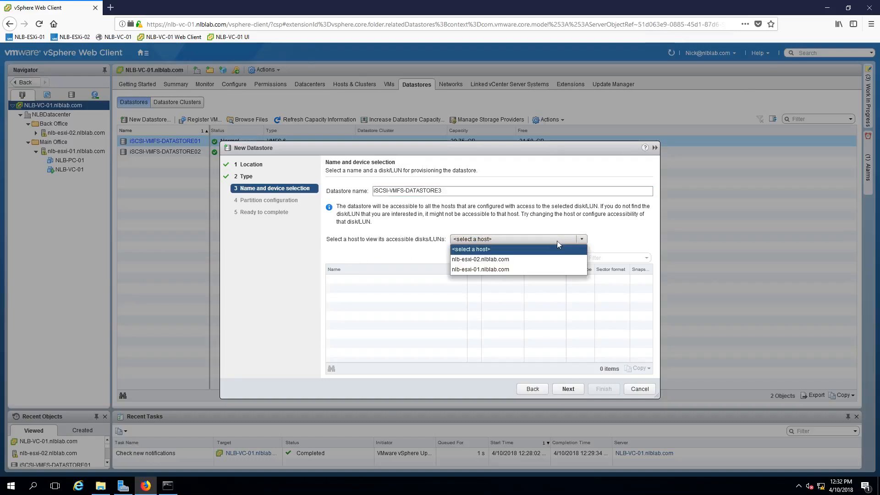
{"action": "left_click", "coordinate": [518, 270]}
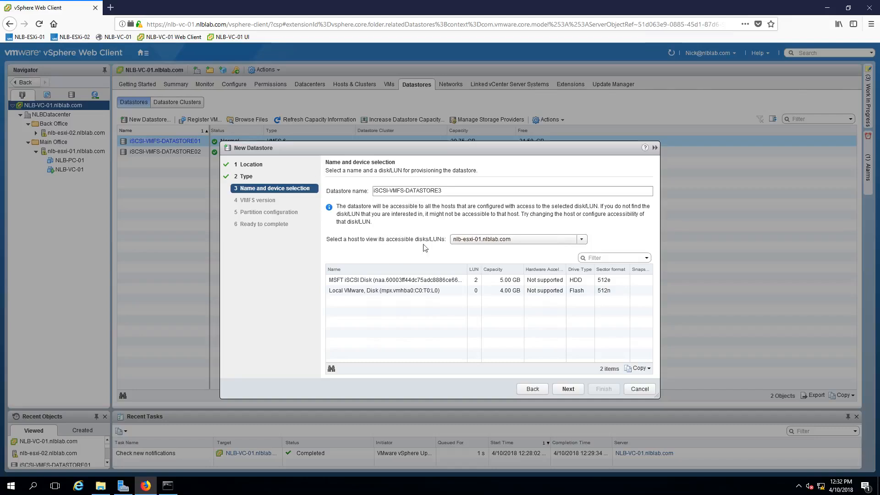
{"action": "left_click", "coordinate": [497, 239]}
{"action": "left_click", "coordinate": [491, 257]}
{"action": "left_click", "coordinate": [123, 485]}
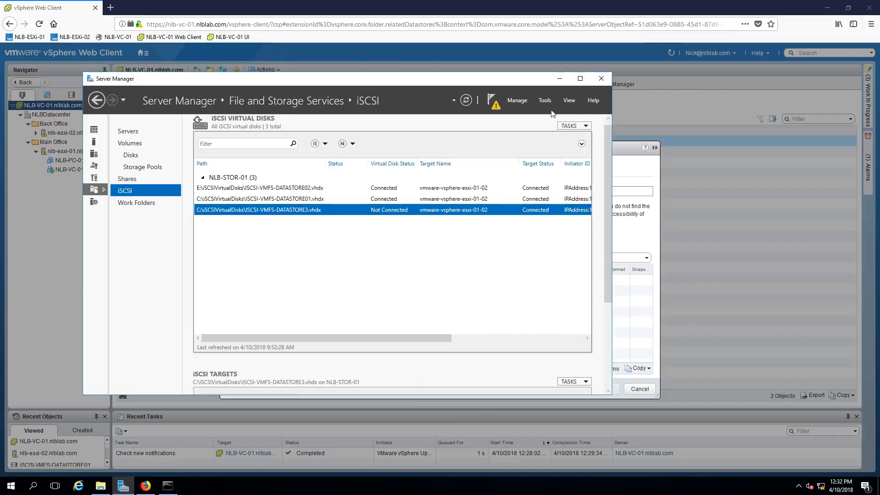
{"action": "left_click", "coordinate": [558, 78]}
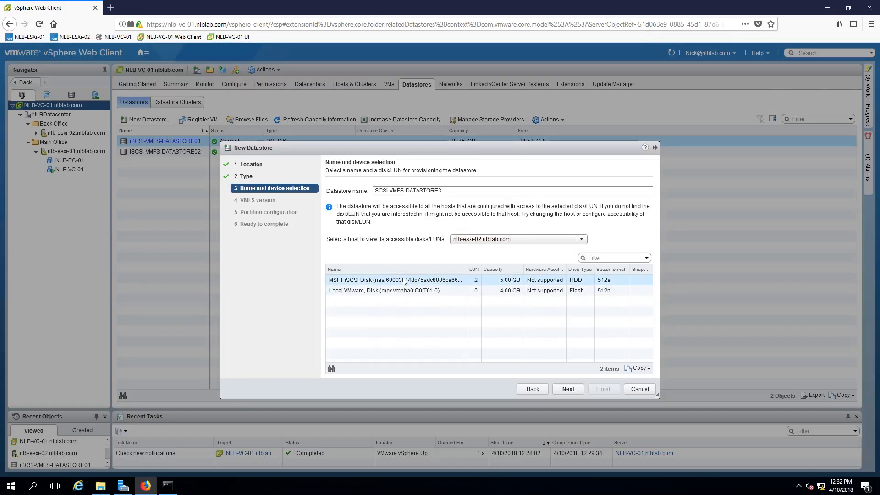
Choose the 5.00 GB MSFT iSCSI Disk through host nlb-esxi-01 and accept VMFS 6 as the datastore version.
{"action": "left_click", "coordinate": [516, 239]}
{"action": "left_click", "coordinate": [484, 270]}
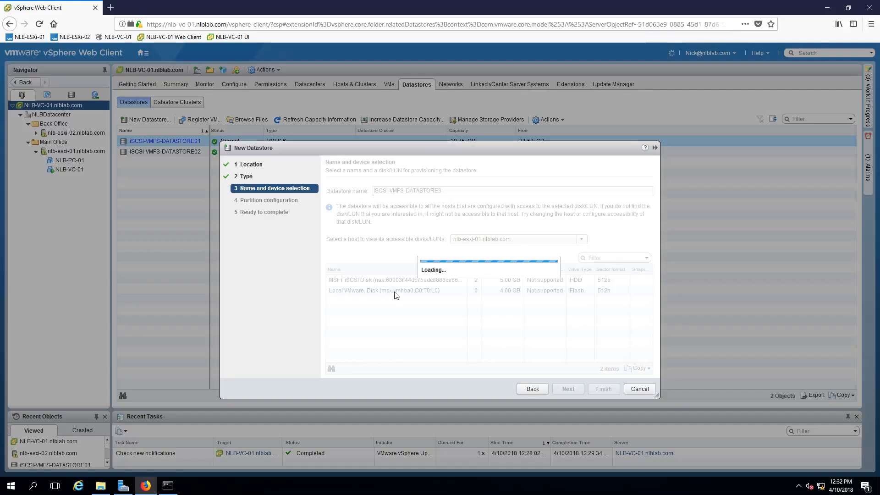
{"action": "left_click", "coordinate": [379, 280]}
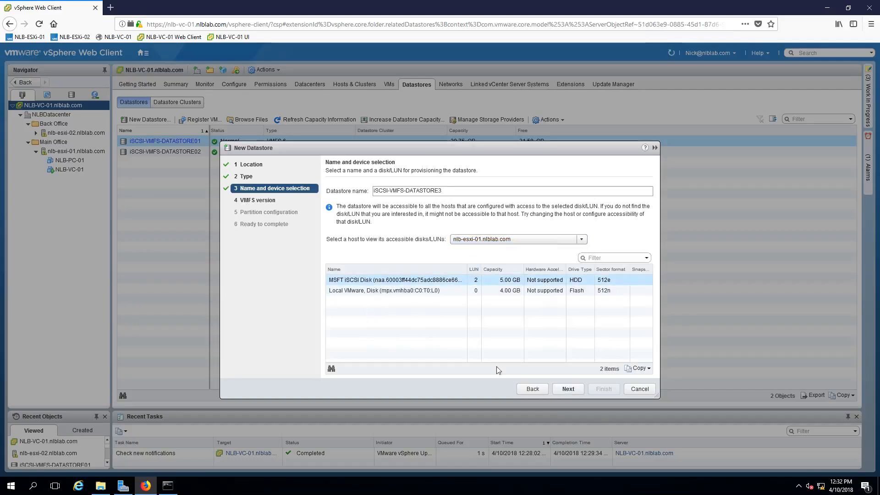
{"action": "left_click", "coordinate": [573, 389]}
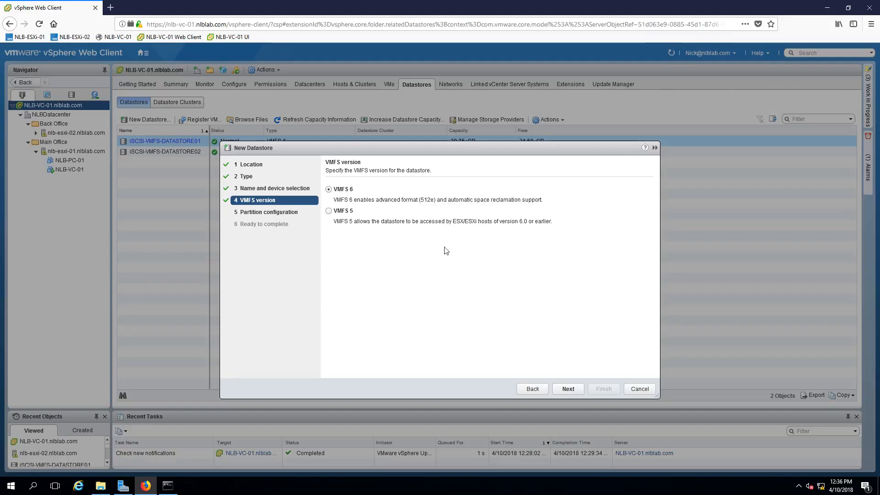
{"action": "left_click", "coordinate": [568, 390]}
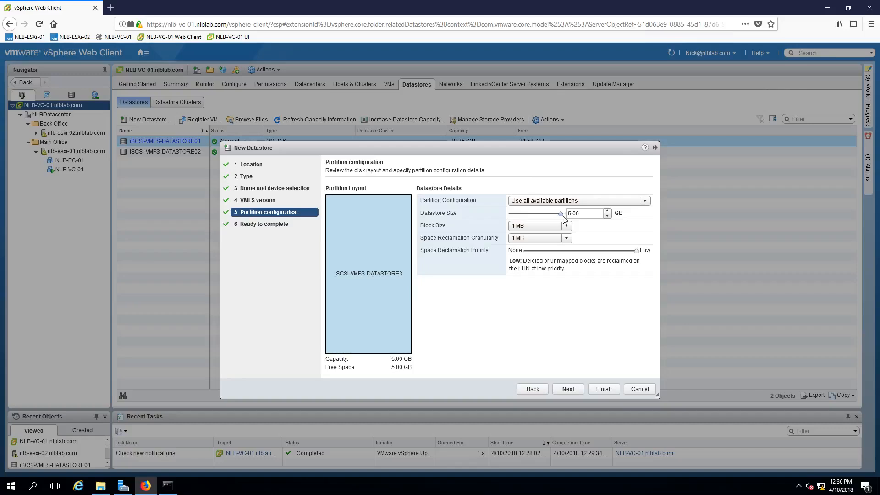
Set the datastore size to 2.50 GB using all available partitions and create the datastore.
{"action": "left_click_drag", "start_coordinate": [563, 217], "coordinate": [539, 221]}
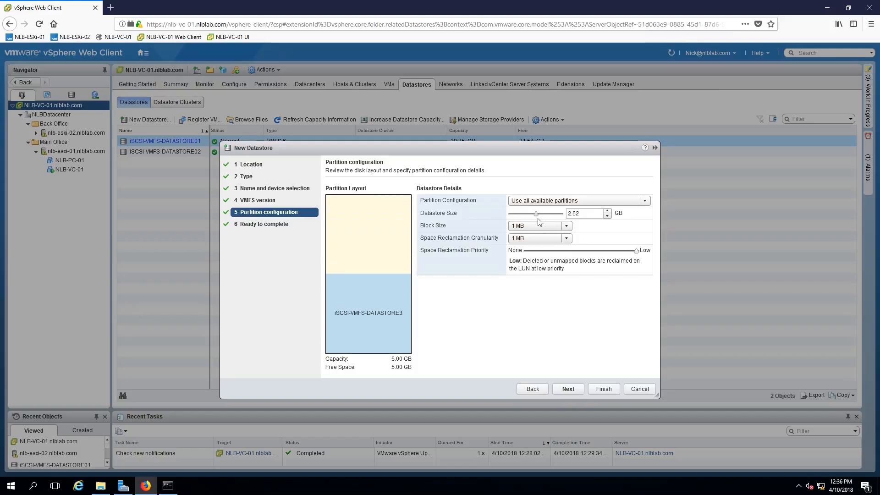
{"action": "left_click", "coordinate": [608, 217]}
{"action": "left_click", "coordinate": [593, 213]}
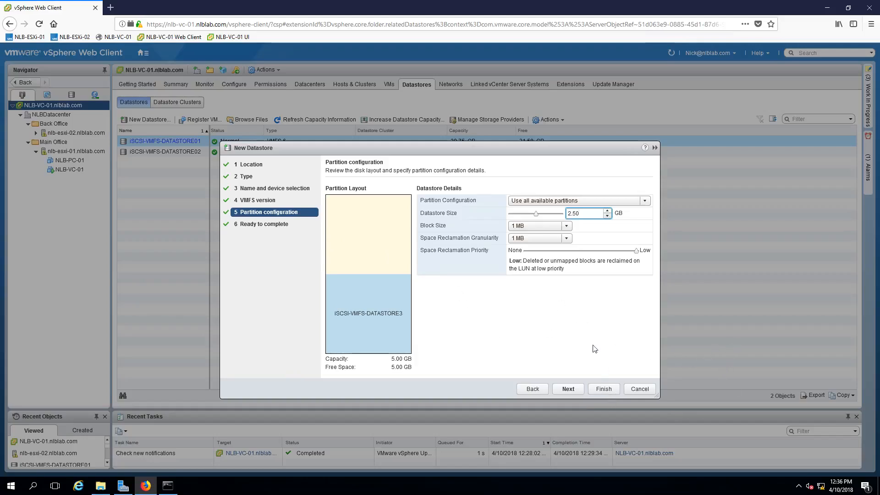
{"action": "left_click", "coordinate": [563, 326]}
{"action": "key", "text": "Return"}
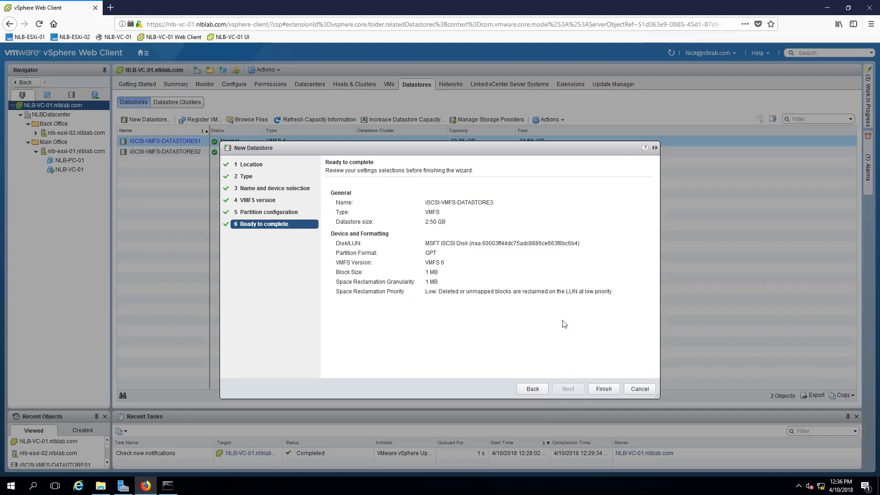
{"action": "left_click", "coordinate": [598, 391]}
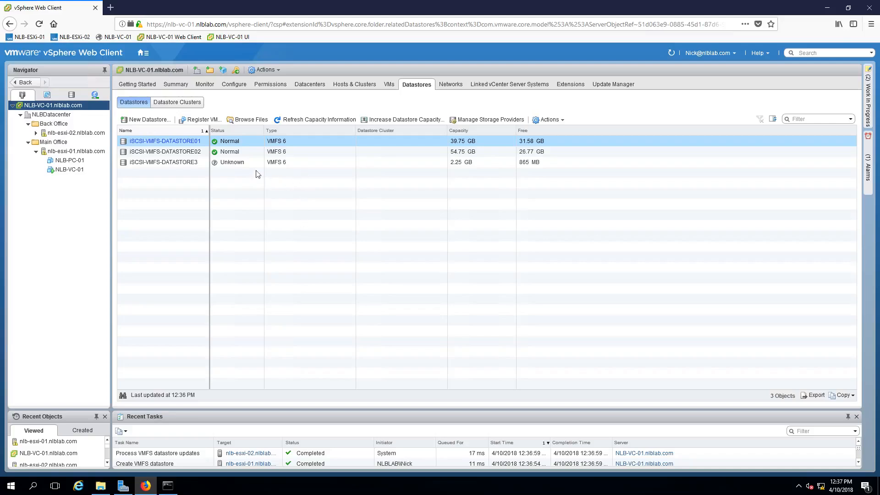
Open the name of the iSCSI-VMFS-DATASTORE3 datastore for editing.
{"action": "left_click", "coordinate": [188, 166]}
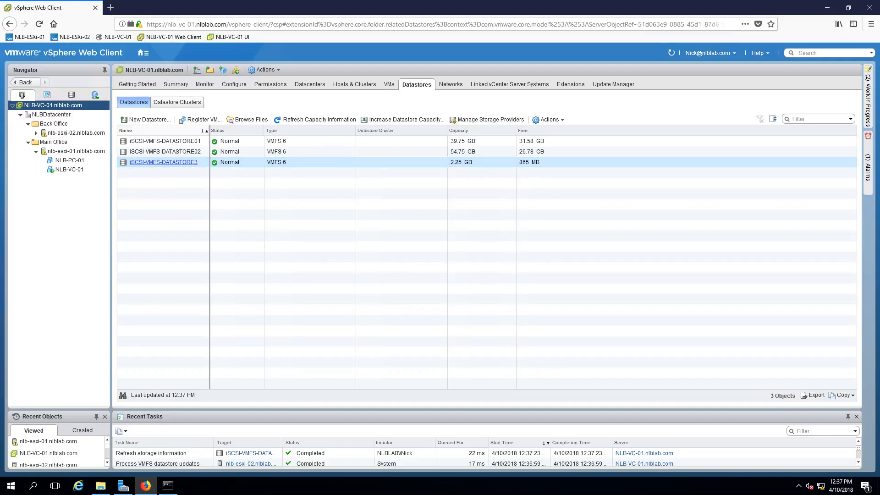
{"action": "right_click", "coordinate": [192, 166]}
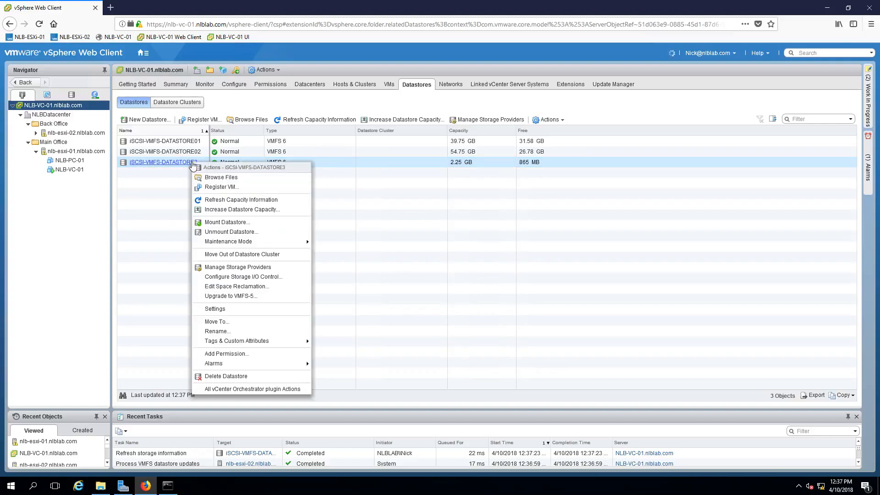
{"action": "left_click", "coordinate": [226, 332]}
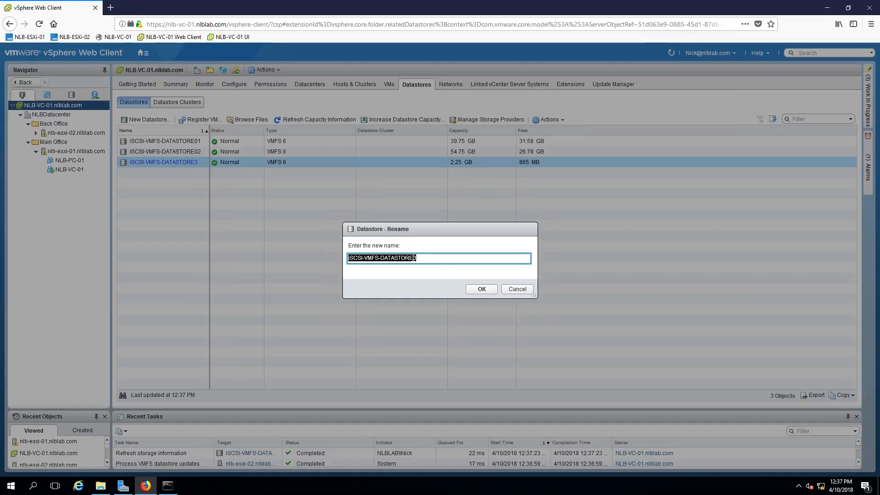
{"action": "left_click", "coordinate": [414, 258]}
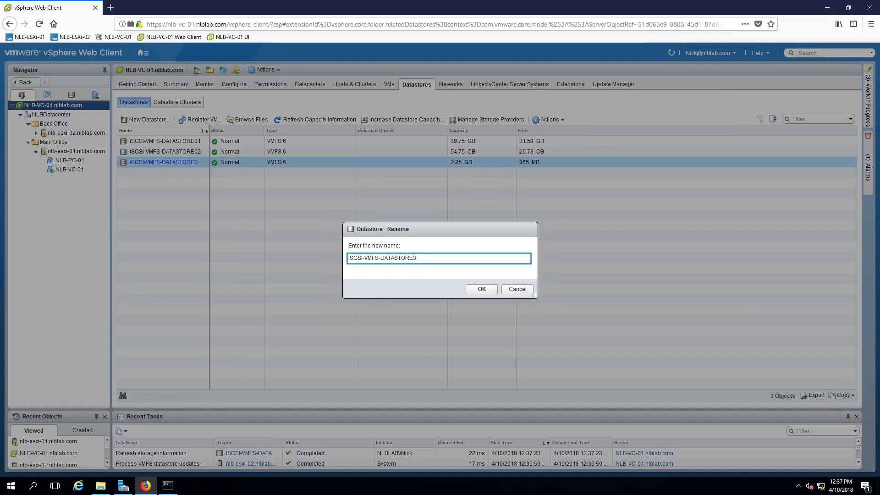
{"action": "right_click", "coordinate": [10, 485]}
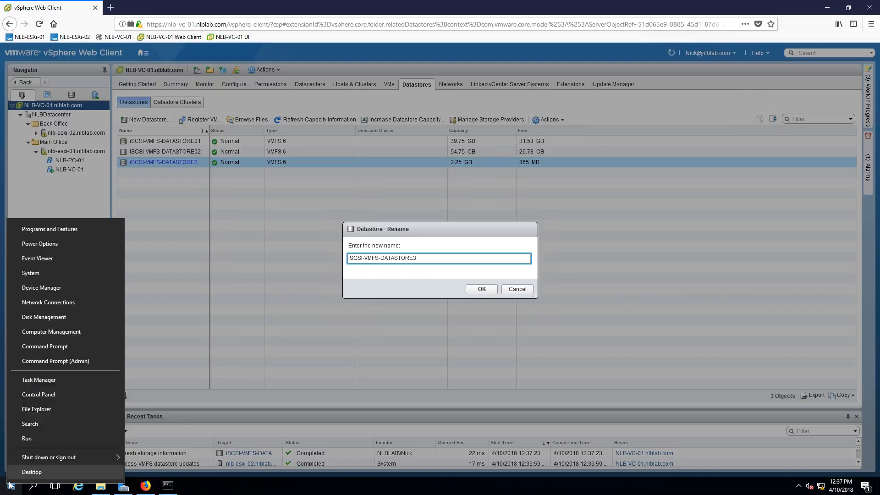
{"action": "left_click", "coordinate": [29, 440]}
{"action": "type", "text": "cmd"}
{"action": "key", "text": "ctrl+a"}
{"action": "type", "text": "0"}
{"action": "left_click_drag", "start_coordinate": [51, 429], "coordinate": [17, 430]}
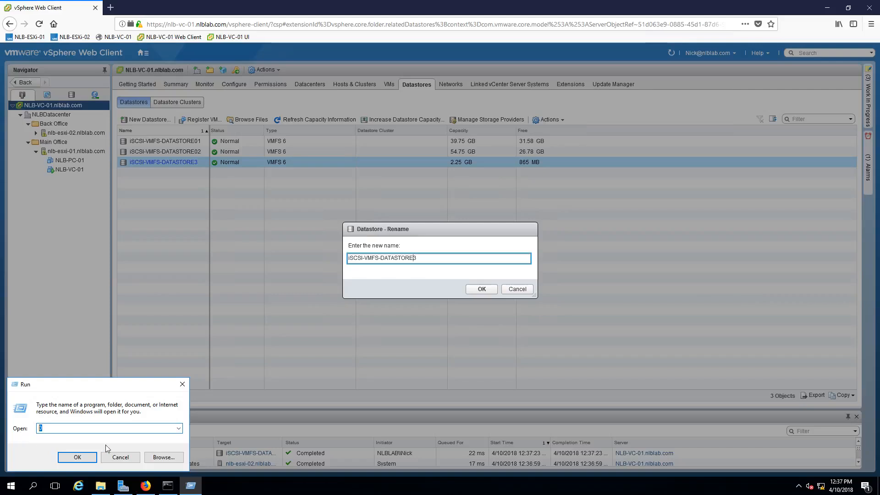
{"action": "left_click", "coordinate": [127, 458]}
Rename the datastore as iSCSI-VMFS-DATASTORE03.
{"action": "key", "text": "Left"}
{"action": "type", "text": "0"}
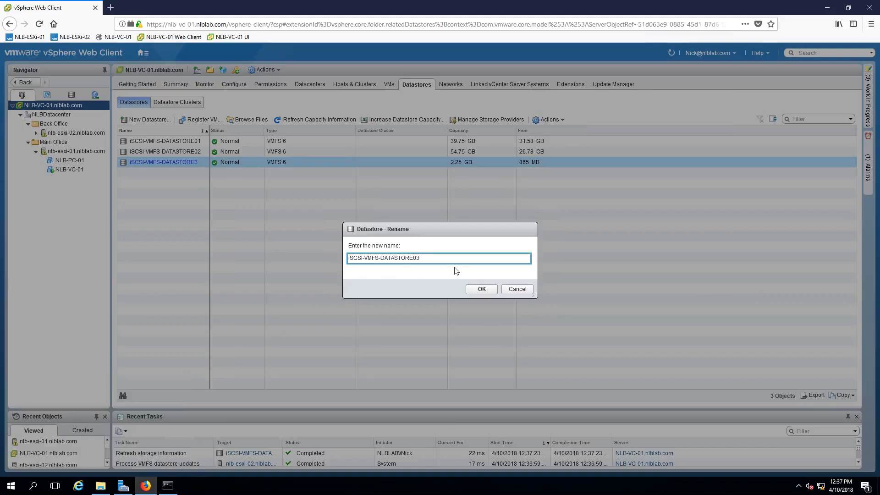
{"action": "left_click", "coordinate": [480, 291]}
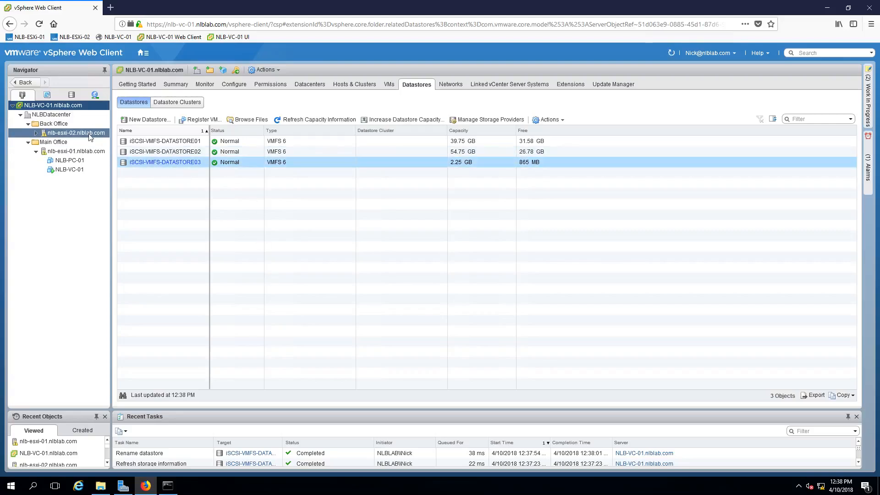
Check the status and capacity of iSCSI-VMFS-DATASTORE03 in the datastores of host nlb-esxi-02.
{"action": "left_click", "coordinate": [76, 132]}
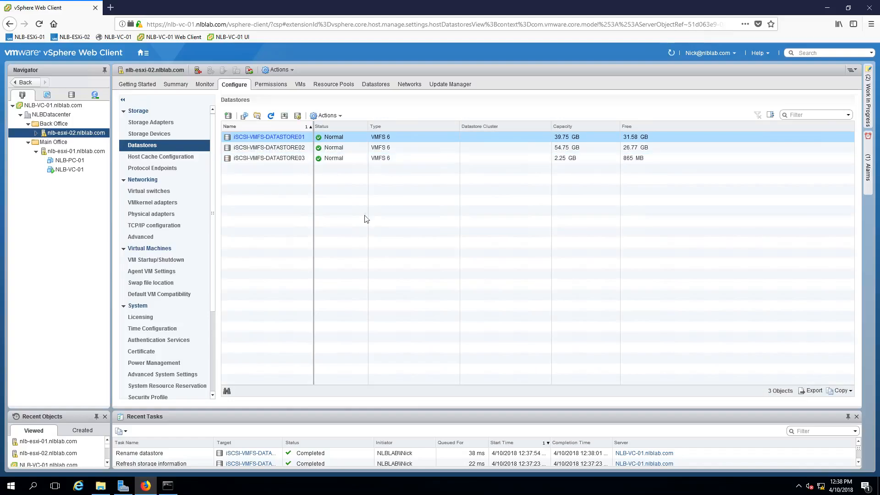
{"action": "left_click", "coordinate": [269, 157]}
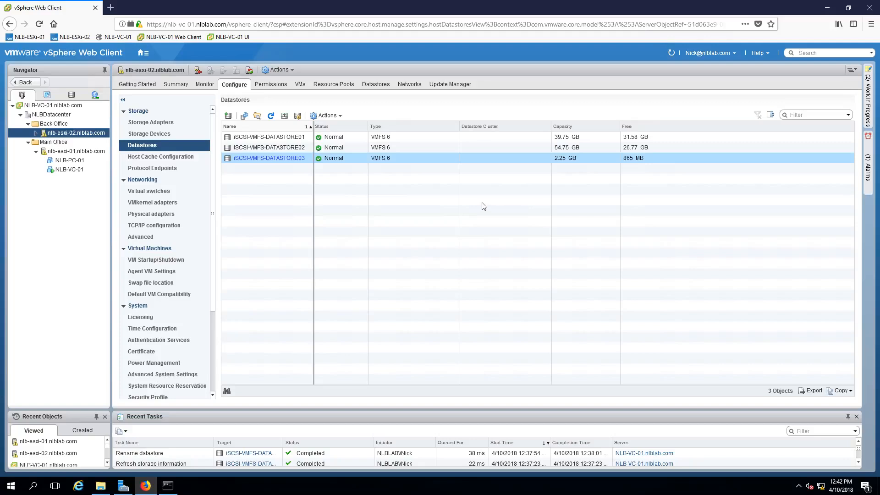
{"action": "left_click", "coordinate": [571, 164]}
{"action": "left_click", "coordinate": [573, 164]}
Start increasing the capacity of iSCSI-VMFS-DATASTORE03 from the NLB-VC-01 datastore list, choosing the expandable MSFT iSCSI Disk as the device.
{"action": "left_click", "coordinate": [73, 106]}
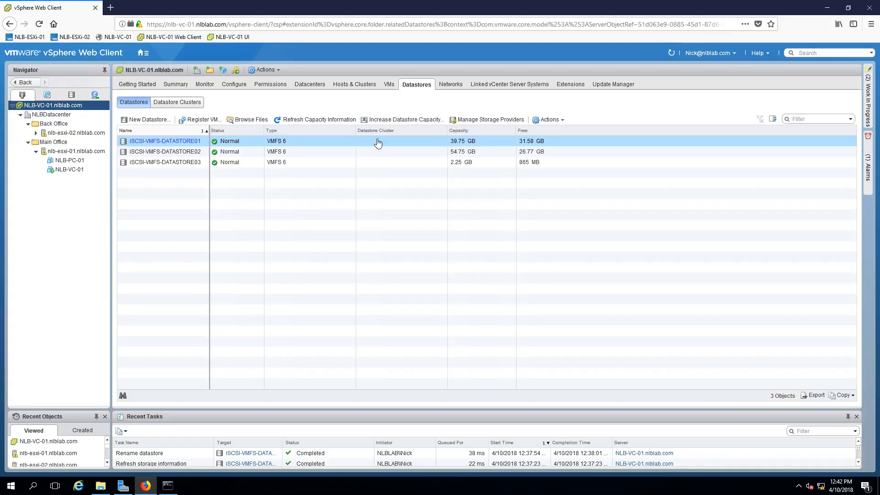
{"action": "left_click", "coordinate": [181, 165]}
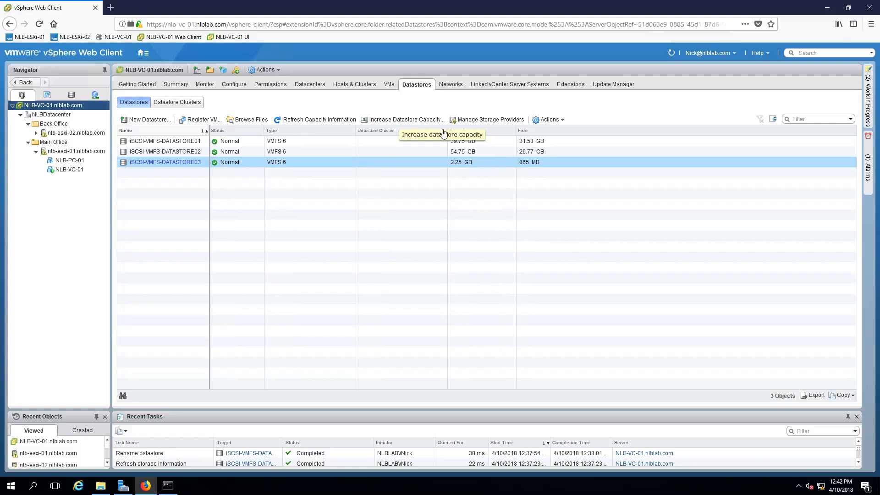
{"action": "left_click", "coordinate": [417, 121]}
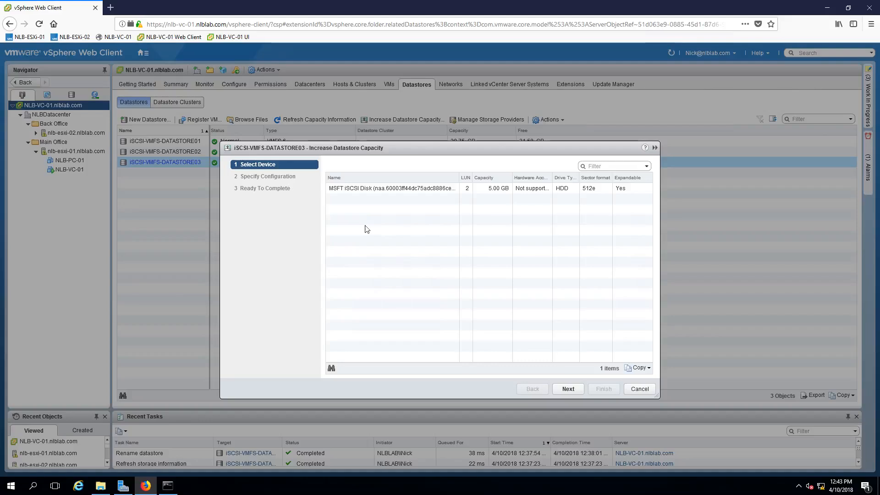
{"action": "left_click", "coordinate": [368, 194]}
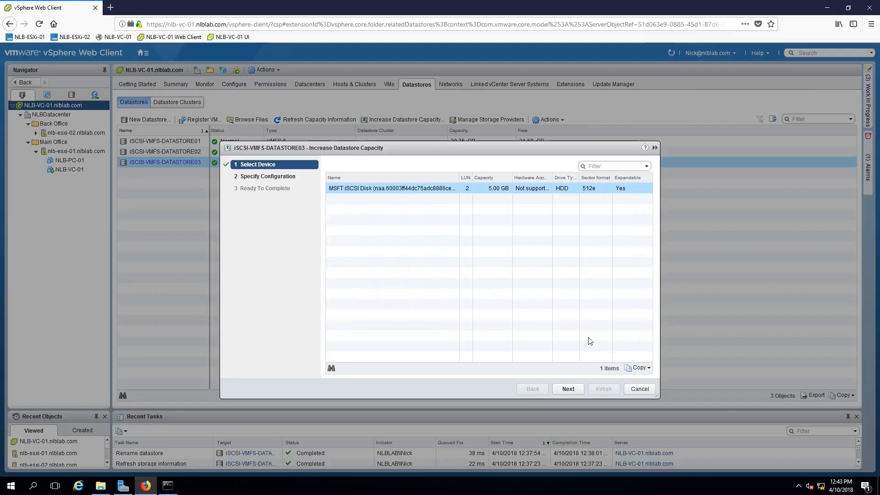
{"action": "left_click", "coordinate": [569, 389]}
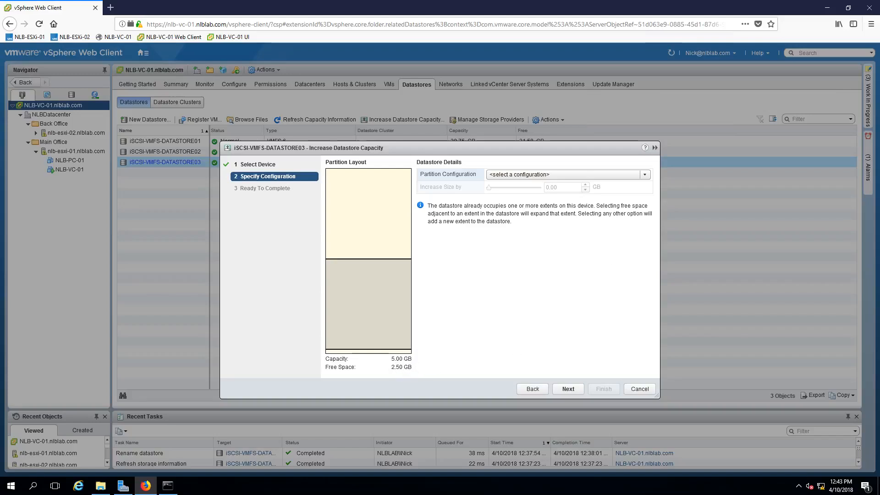
Expand iSCSI-VMFS-DATASTORE03 by 2.50 GB using the 'Free space 2.50 GB' partition configuration and complete the capacity increase.
{"action": "left_click", "coordinate": [558, 179]}
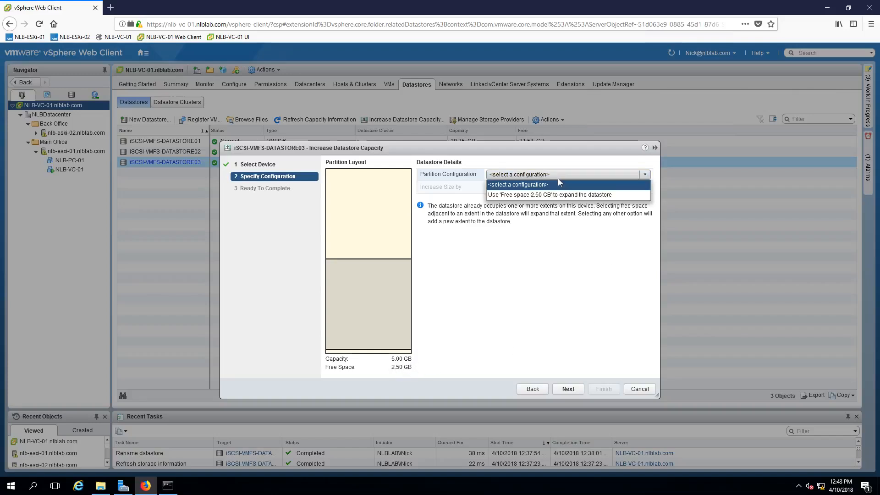
{"action": "left_click", "coordinate": [539, 197]}
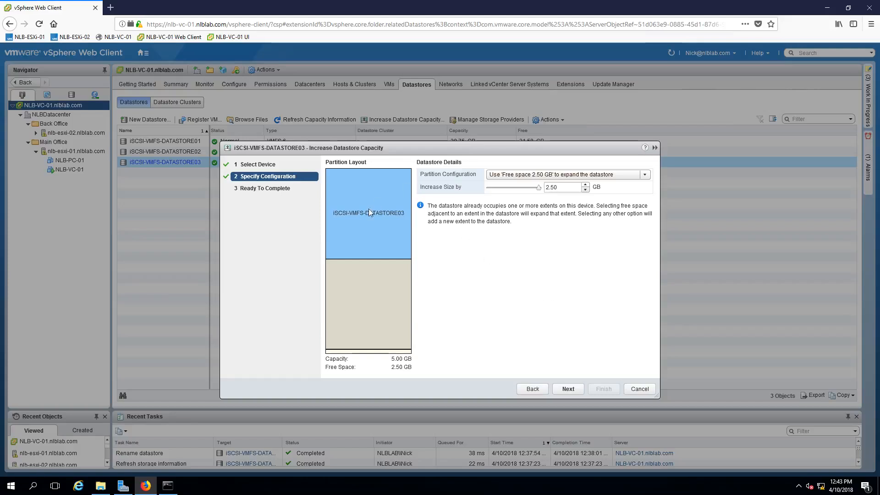
{"action": "left_click", "coordinate": [569, 389]}
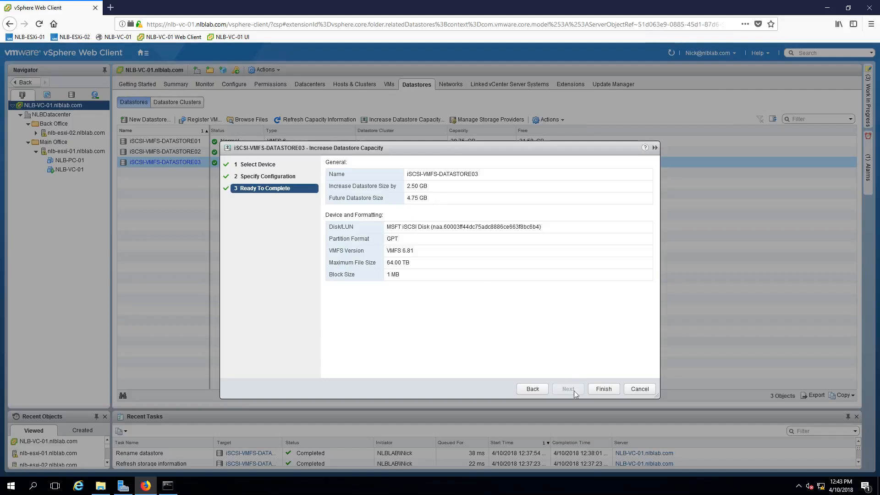
{"action": "left_click", "coordinate": [612, 390]}
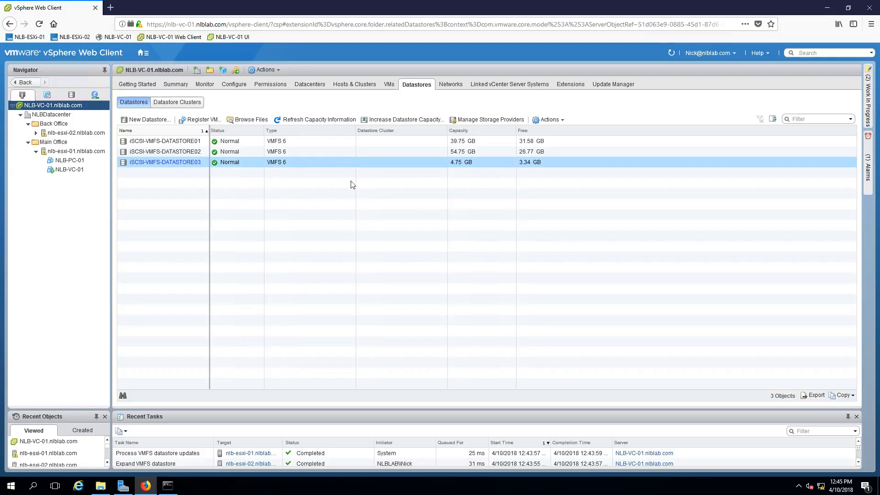
Browse the files stored on iSCSI-VMFS-DATASTORE03.
{"action": "left_click", "coordinate": [550, 119]}
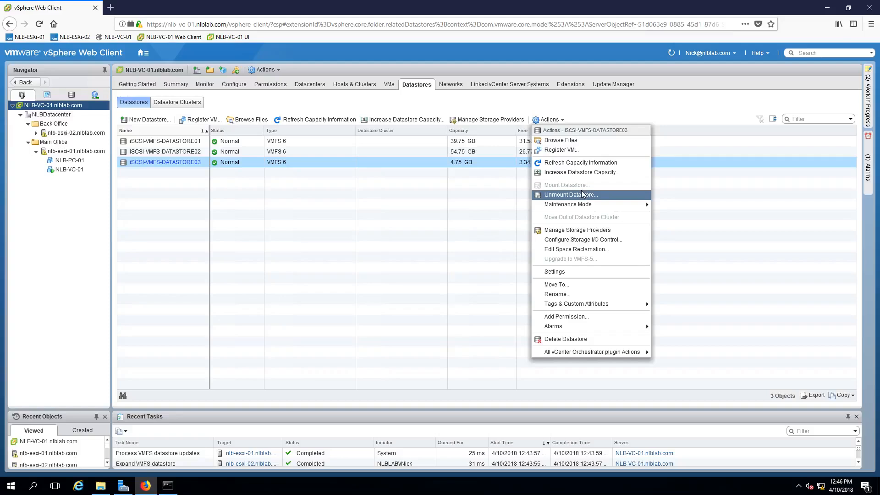
{"action": "left_click", "coordinate": [373, 227]}
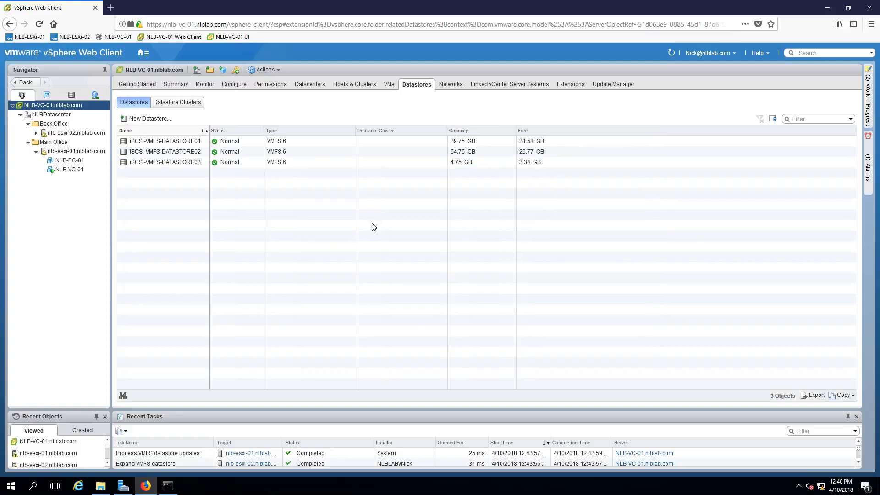
{"action": "left_click", "coordinate": [438, 163]}
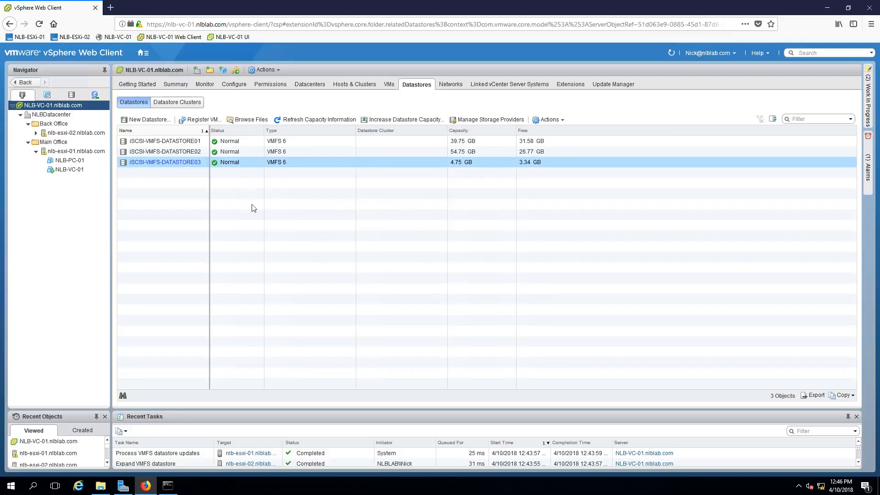
{"action": "left_click", "coordinate": [248, 121]}
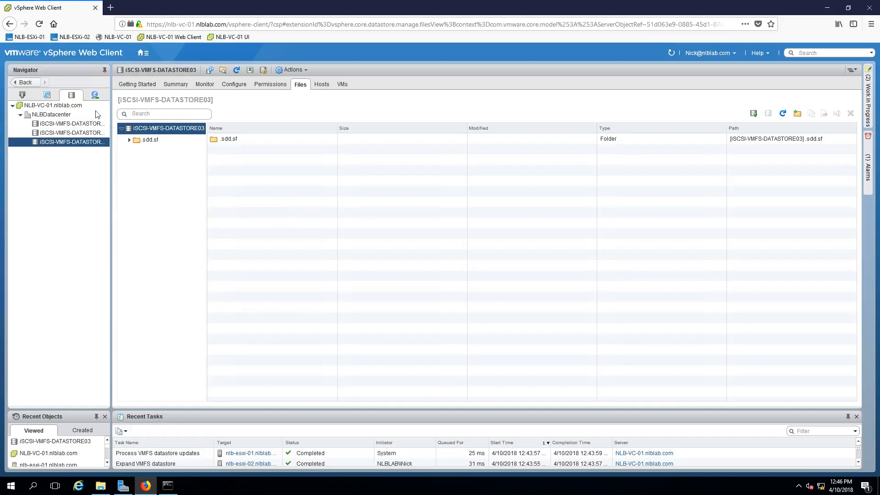
Permanently delete iSCSI-VMFS-DATASTORE03 from the datastores of NLBDatacenter.
{"action": "left_click", "coordinate": [51, 114]}
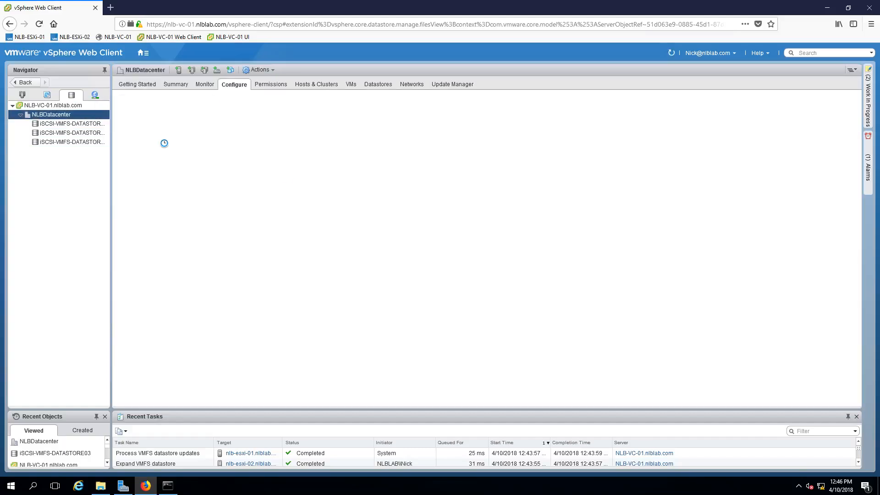
{"action": "left_click", "coordinate": [378, 84]}
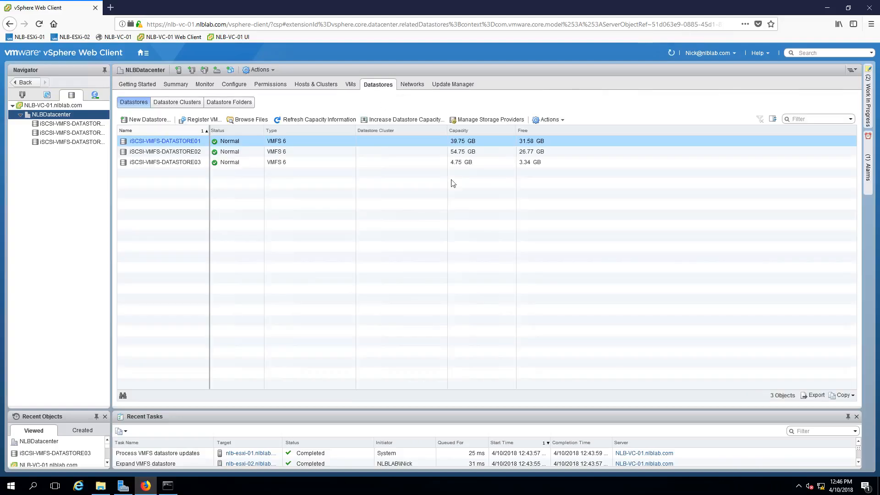
{"action": "left_click", "coordinate": [296, 164]}
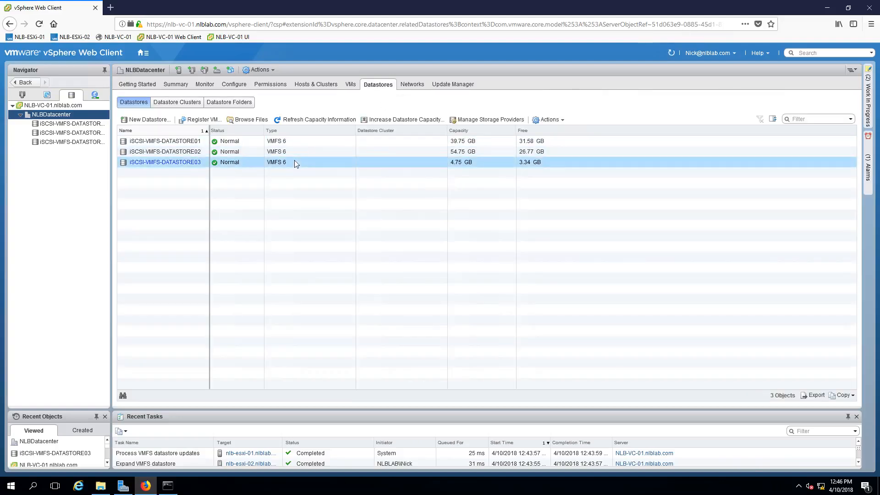
{"action": "left_click", "coordinate": [546, 120]}
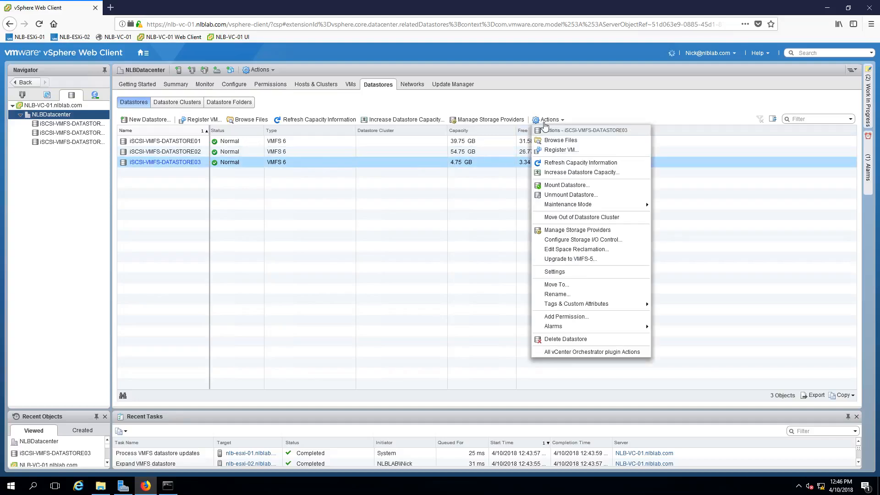
{"action": "left_click", "coordinate": [554, 341]}
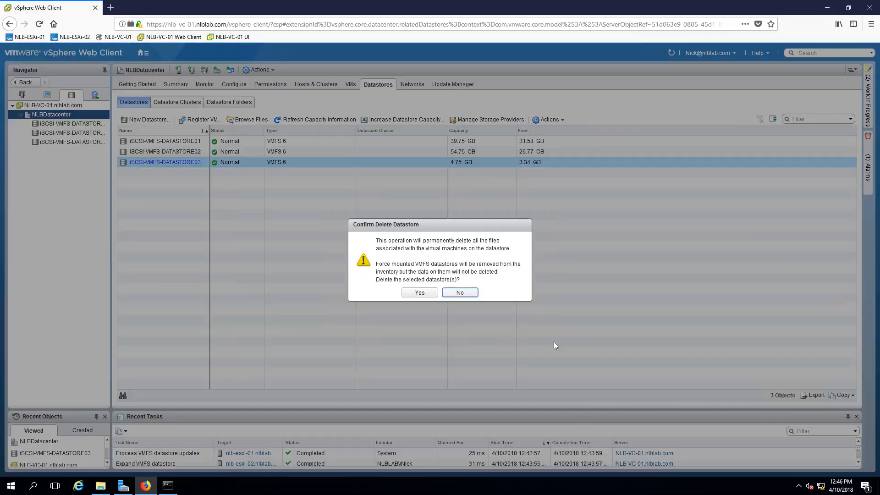
{"action": "left_click_drag", "start_coordinate": [376, 241], "coordinate": [510, 249]}
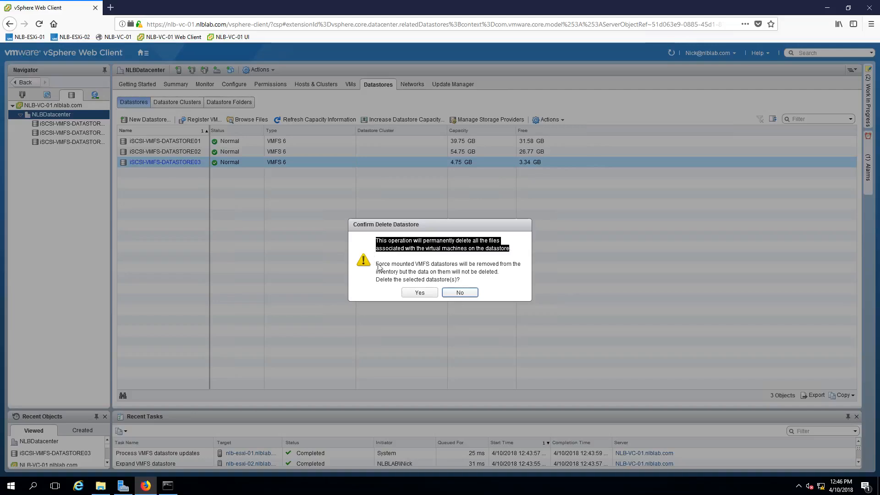
{"action": "left_click", "coordinate": [411, 295]}
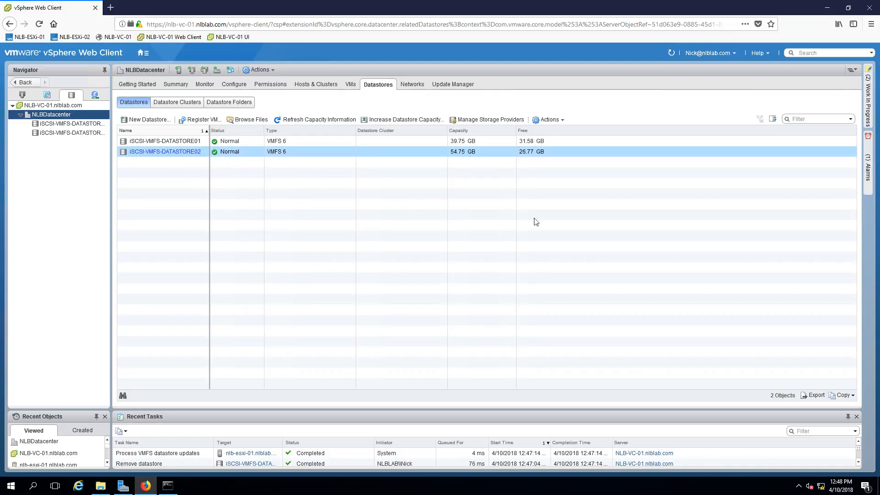
{"action": "left_click", "coordinate": [406, 141]}
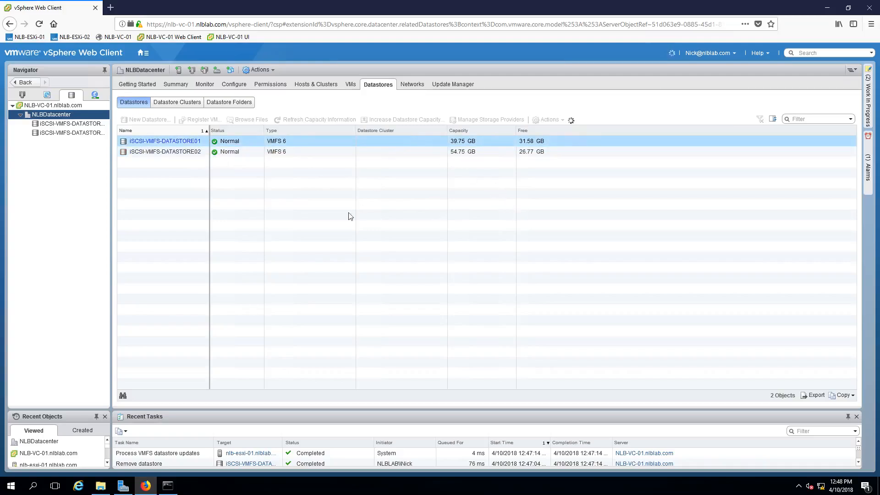
{"action": "left_click", "coordinate": [394, 120]}
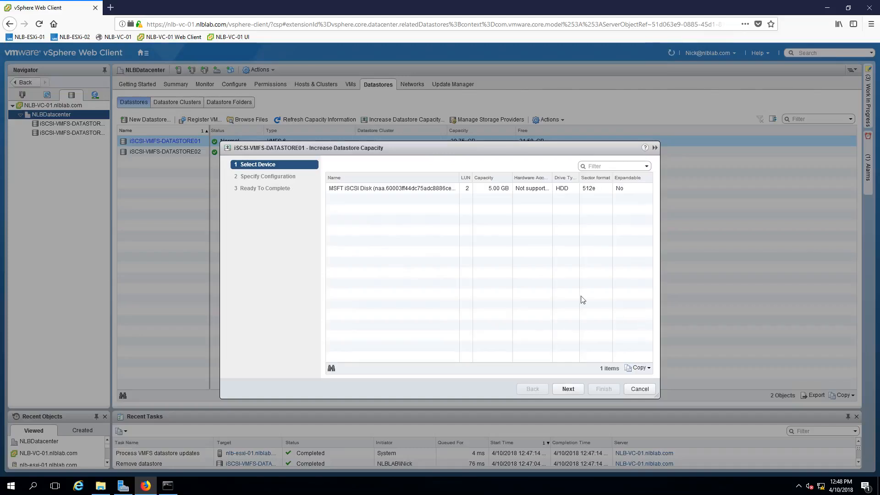
{"action": "left_click", "coordinate": [468, 192]}
{"action": "left_click", "coordinate": [638, 388]}
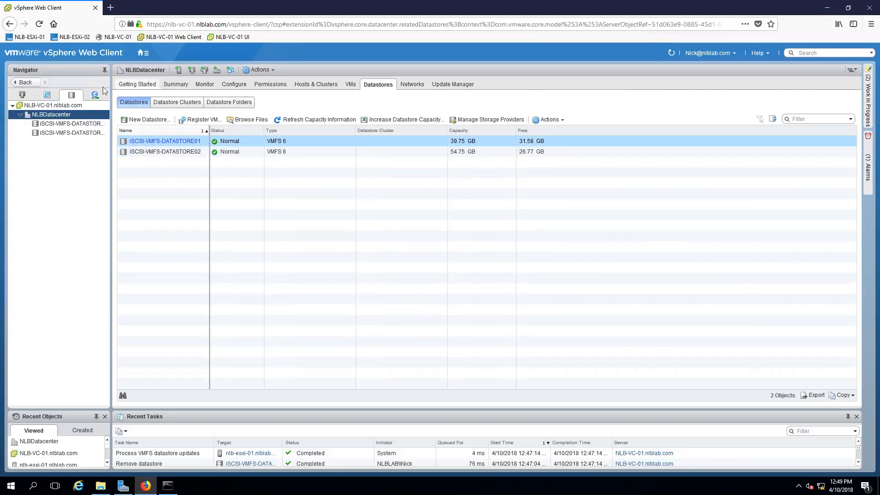
Examine the storage devices attached to host nlb-esxi-02, including the capacity and state of the iSCSI disks.
{"action": "left_click", "coordinate": [22, 94]}
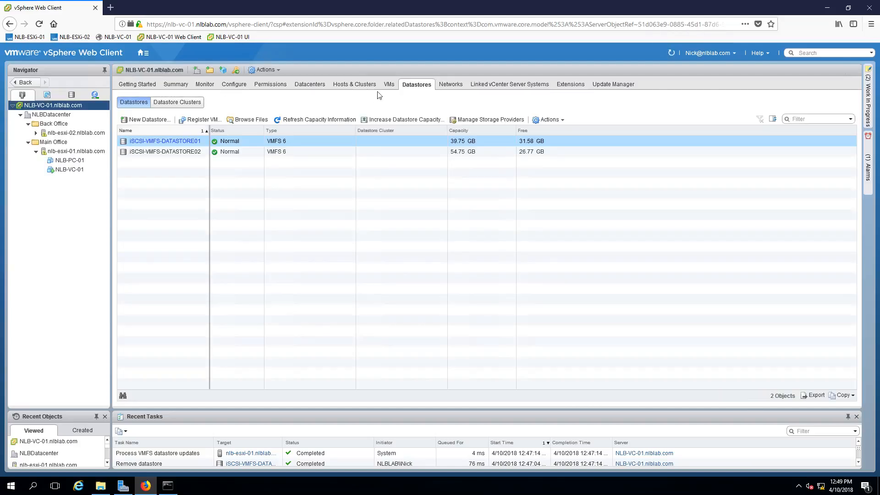
{"action": "left_click", "coordinate": [234, 85]}
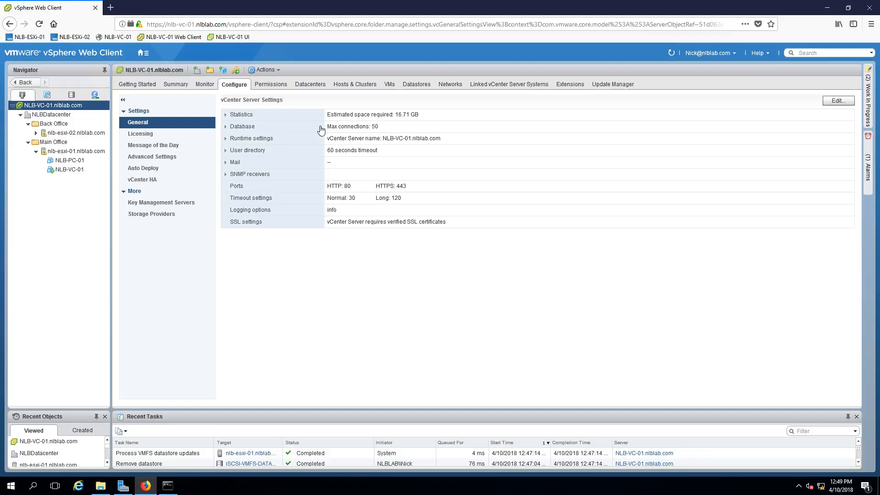
{"action": "left_click", "coordinate": [92, 133]}
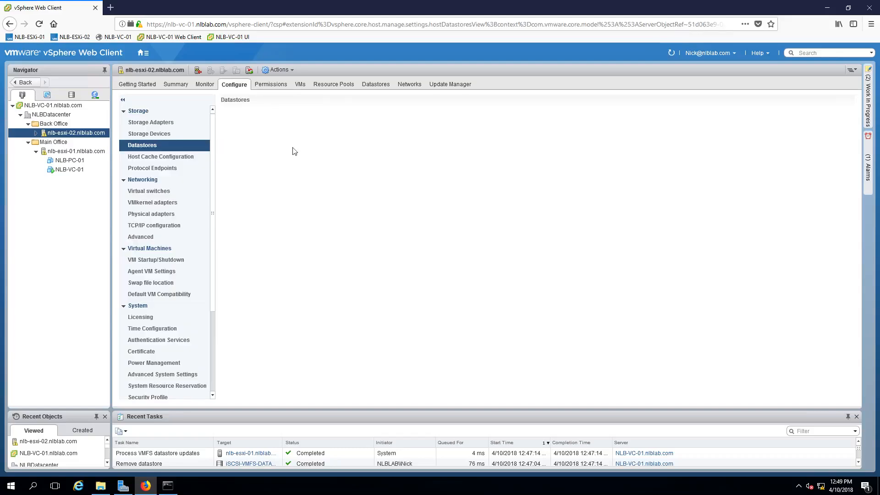
{"action": "left_click", "coordinate": [161, 132]}
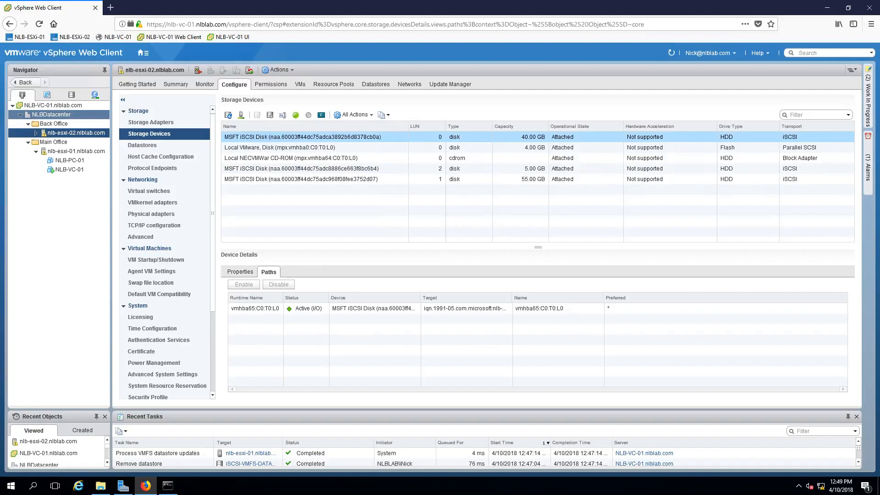
Try to extend iSCSI-VMFS-DATASTORE01 in NLBDatacenter by 5.00 GB with all available partitions of the MSFT iSCSI Disk, cancelling at the final summary.
{"action": "left_click", "coordinate": [67, 115]}
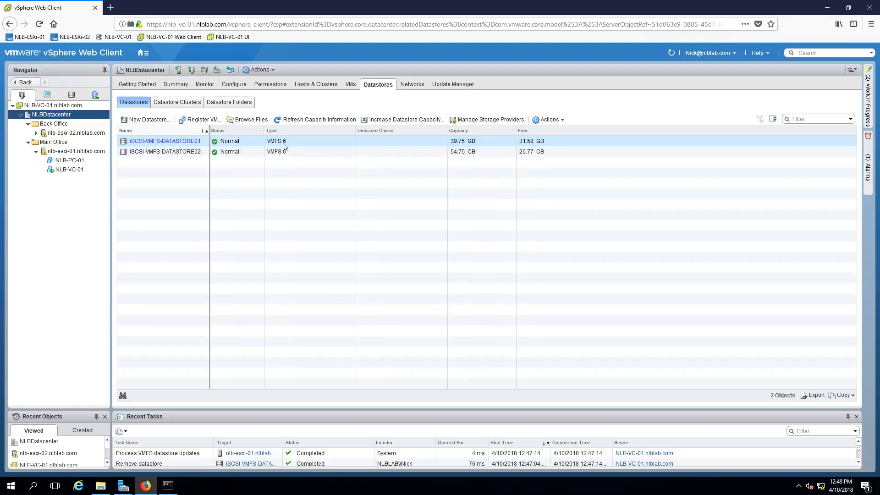
{"action": "left_click", "coordinate": [385, 121]}
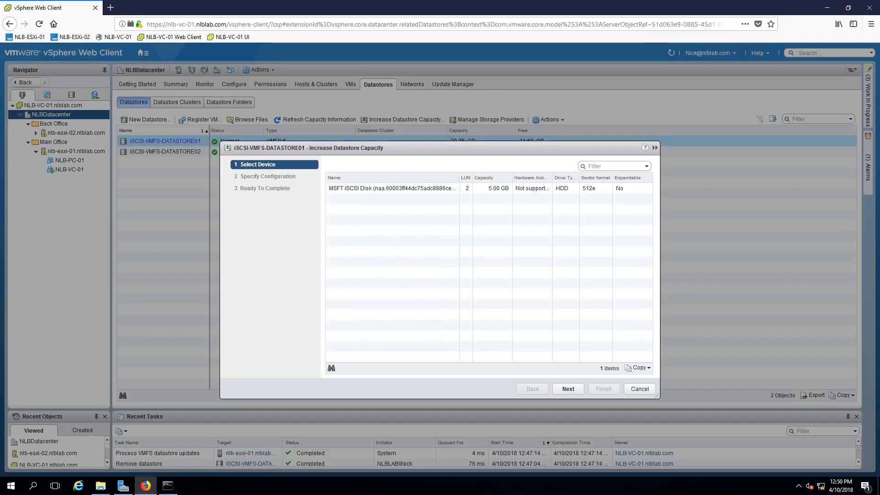
{"action": "left_click", "coordinate": [406, 191]}
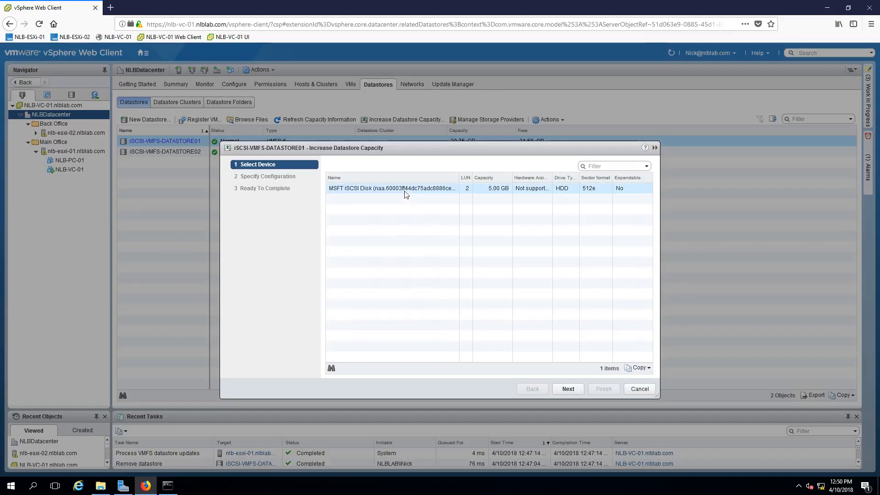
{"action": "left_click", "coordinate": [578, 387]}
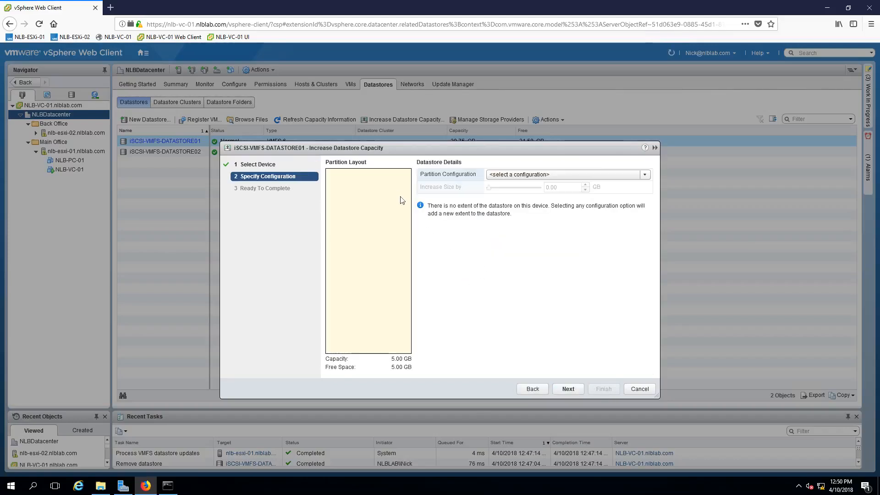
{"action": "left_click", "coordinate": [546, 174]}
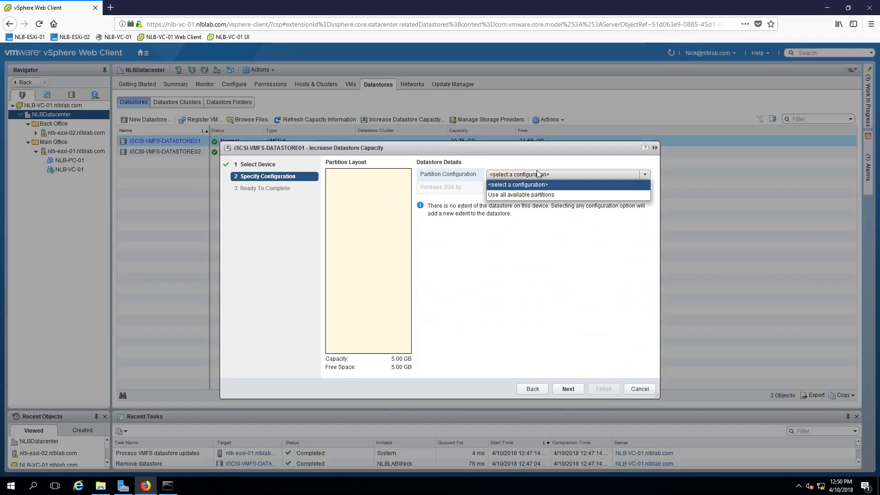
{"action": "left_click", "coordinate": [522, 197]}
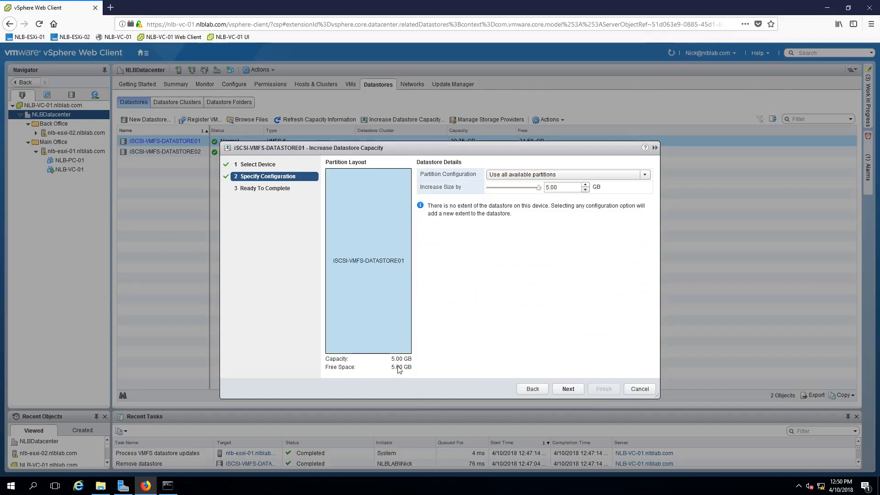
{"action": "left_click_drag", "start_coordinate": [539, 187], "coordinate": [589, 189]}
{"action": "left_click", "coordinate": [571, 392]}
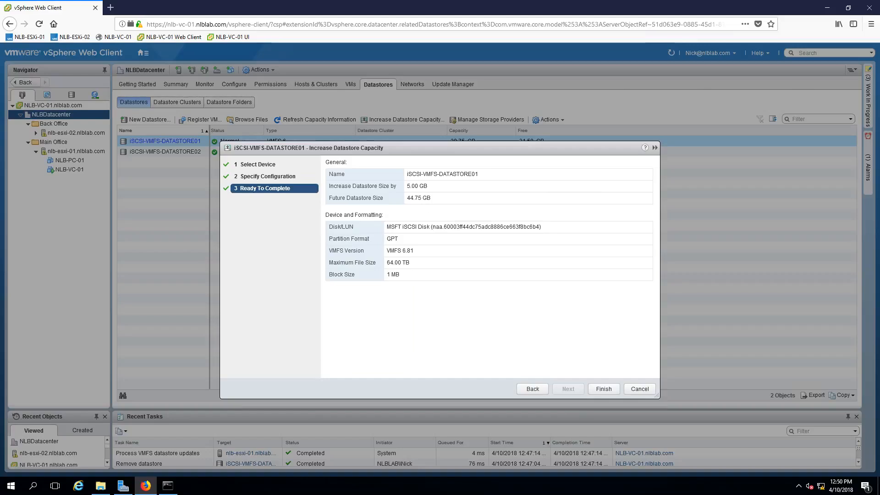
{"action": "left_click", "coordinate": [640, 389]}
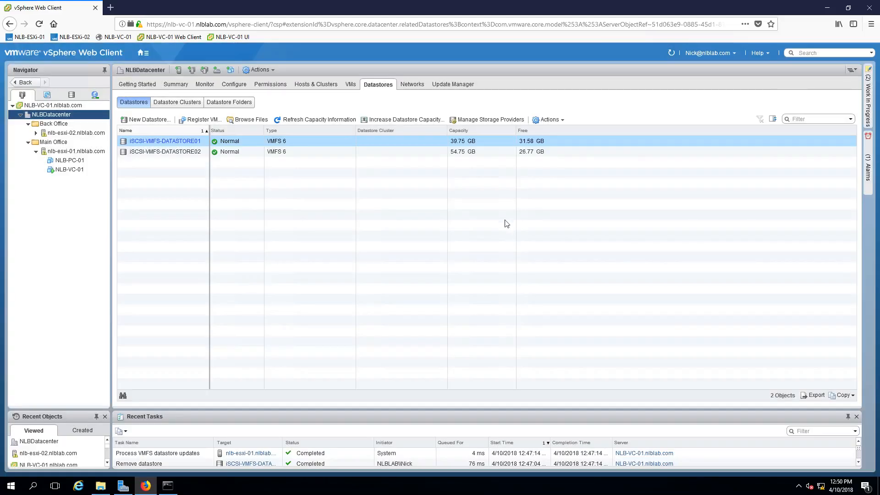